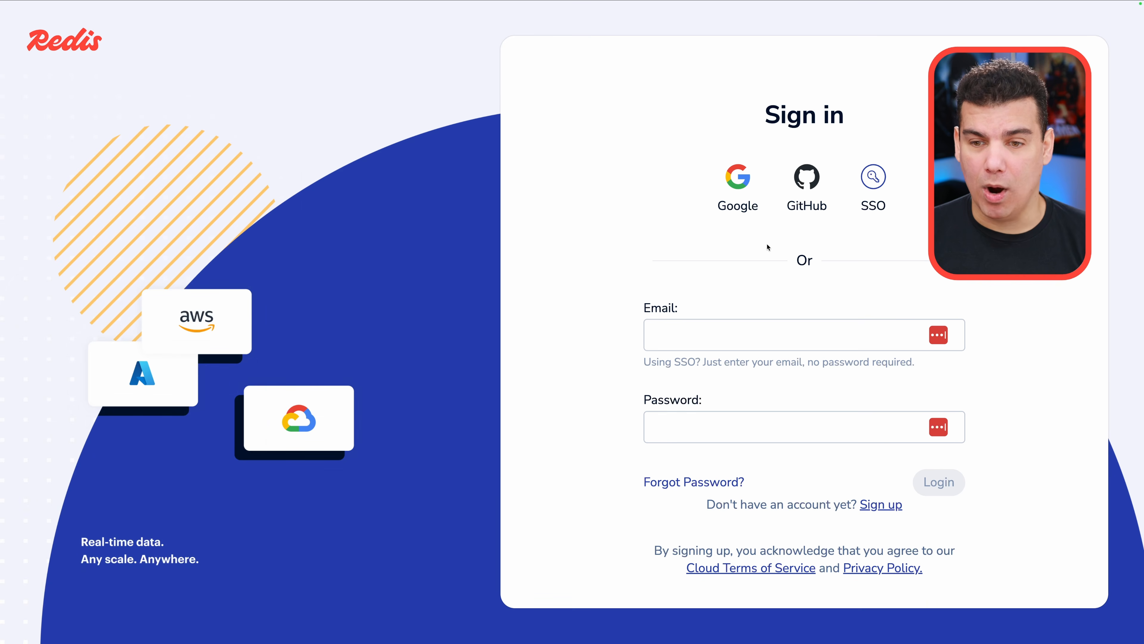
- Sign in to Redis Cloud with the GitHub account and start creating a new database
click(802, 205)
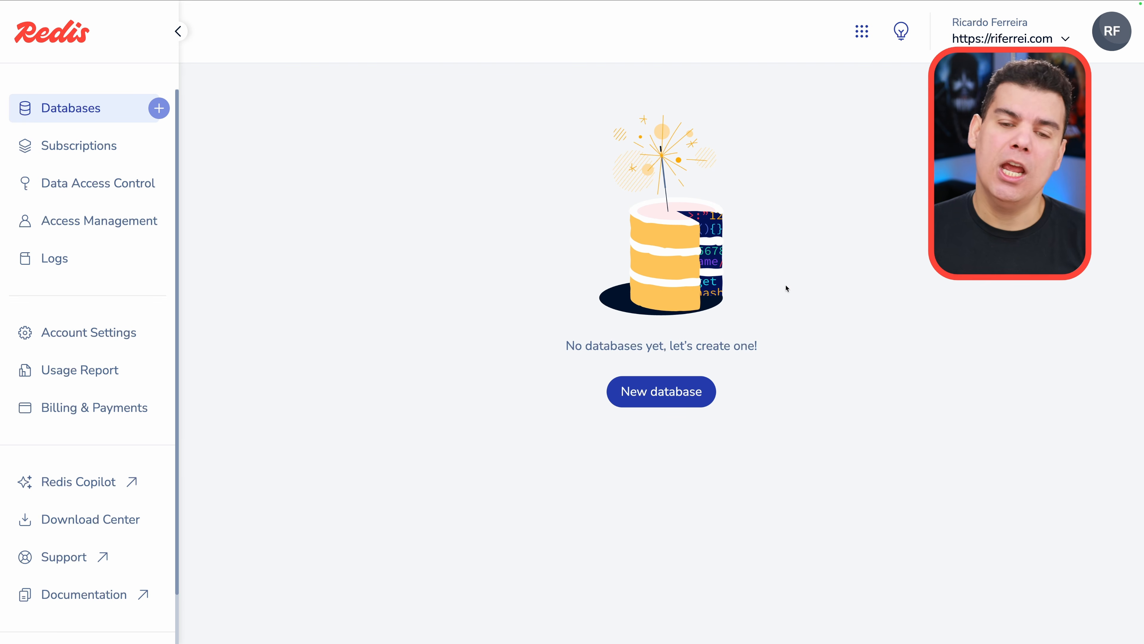
click(688, 405)
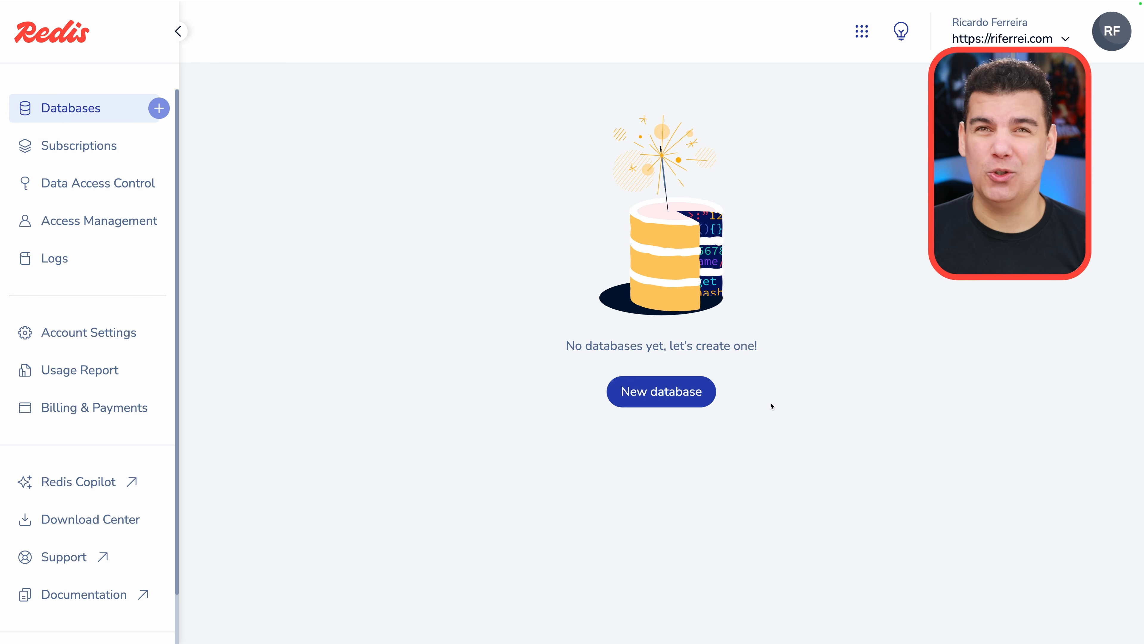
click(689, 395)
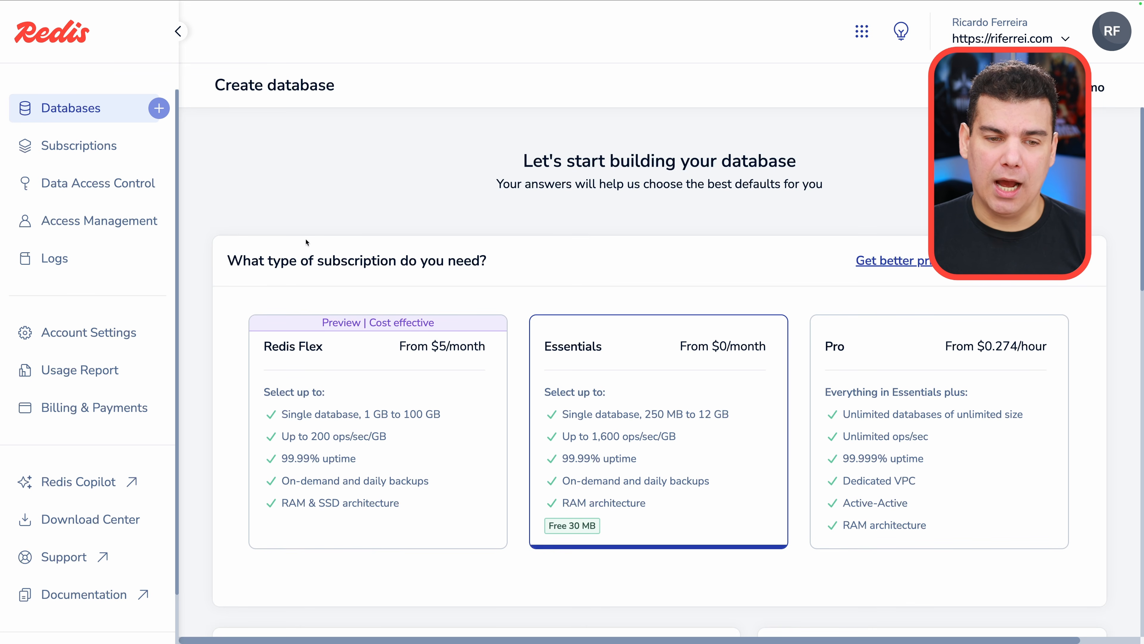
- Keep the Essentials subscription and name the new database langchain-apps-with-redis
scroll(595, 266, down, 3)
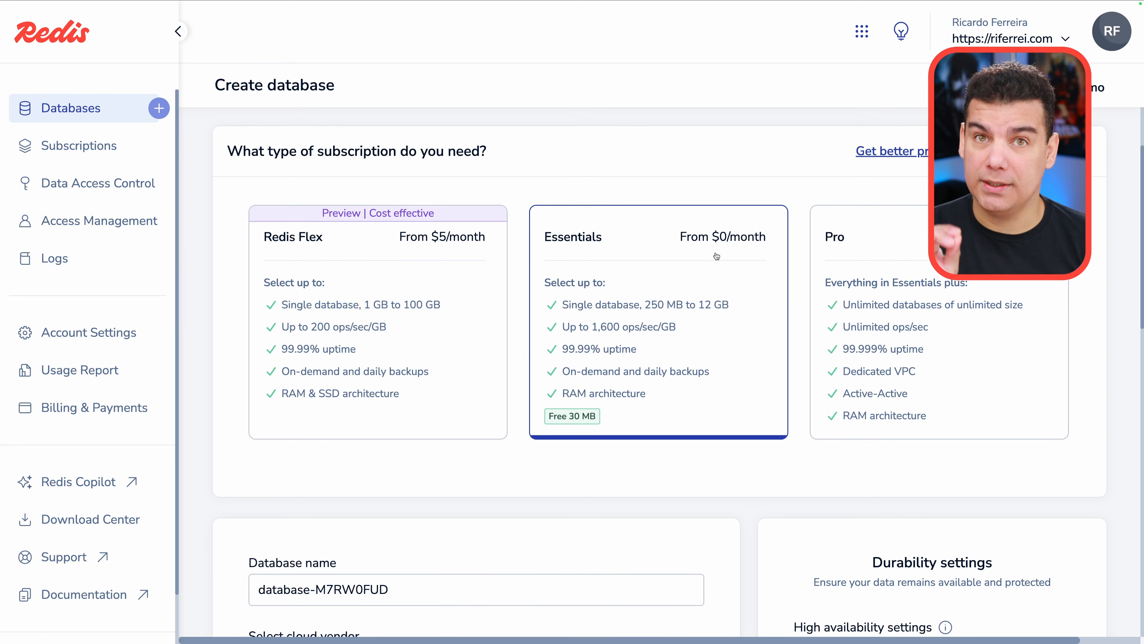
scroll(716, 256, down, 1)
scroll(716, 256, down, 7)
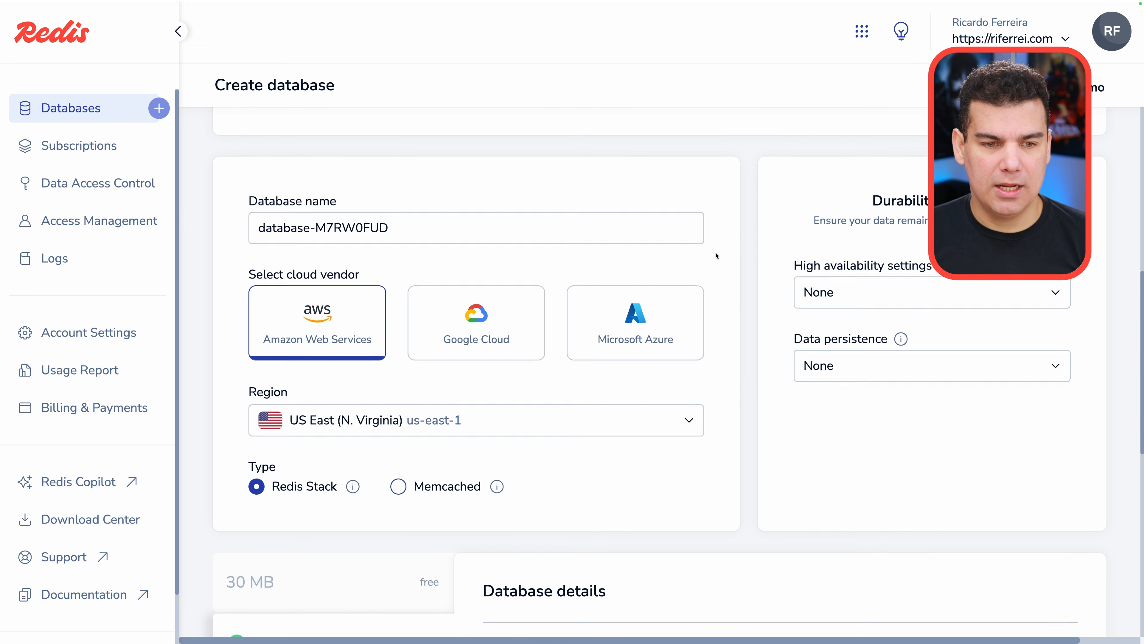
scroll(716, 256, down, 1)
click(486, 220)
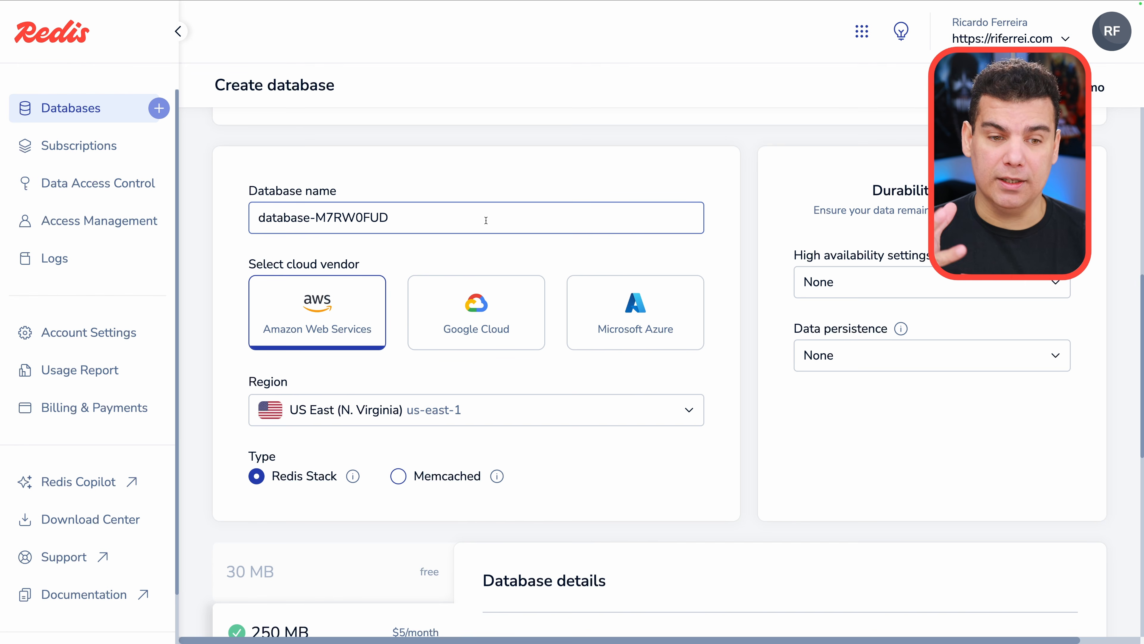
key(ctrl+a)
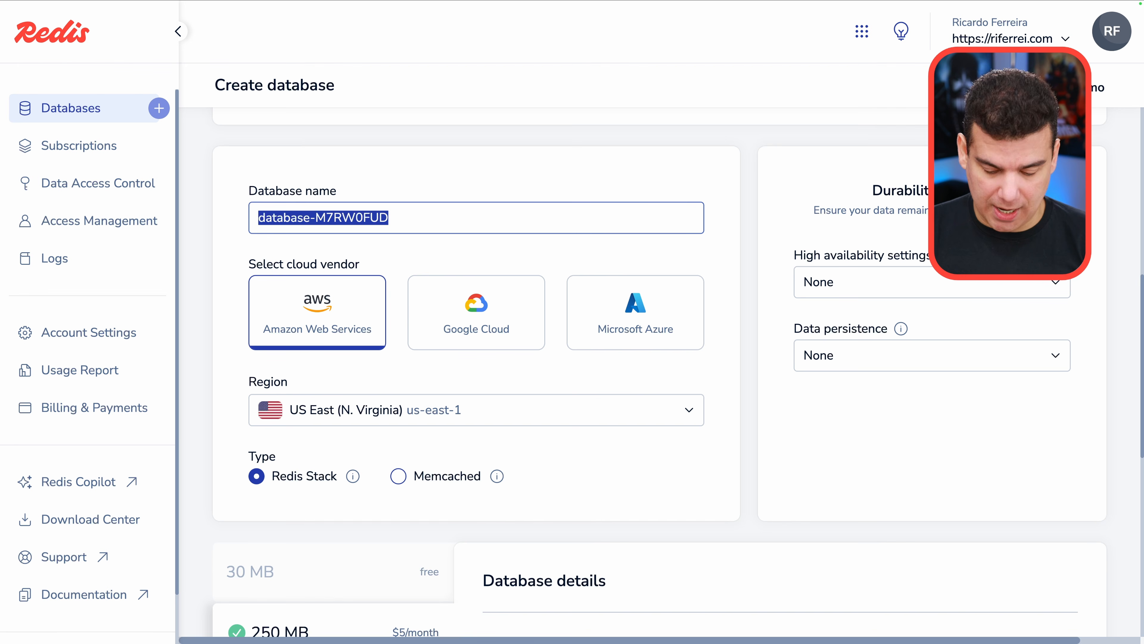
text(langchain-apps-with-redis)
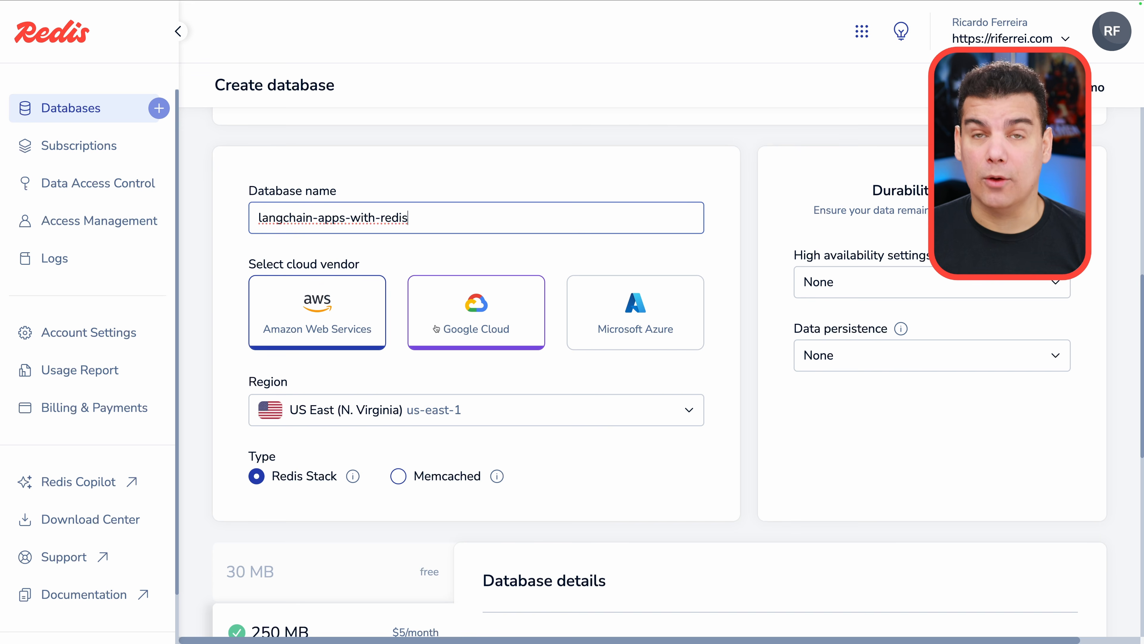
- Keep AWS, US East (N. Virginia) and Redis Stack, and choose the free 30 MB size for the database
scroll(421, 333, down, 3)
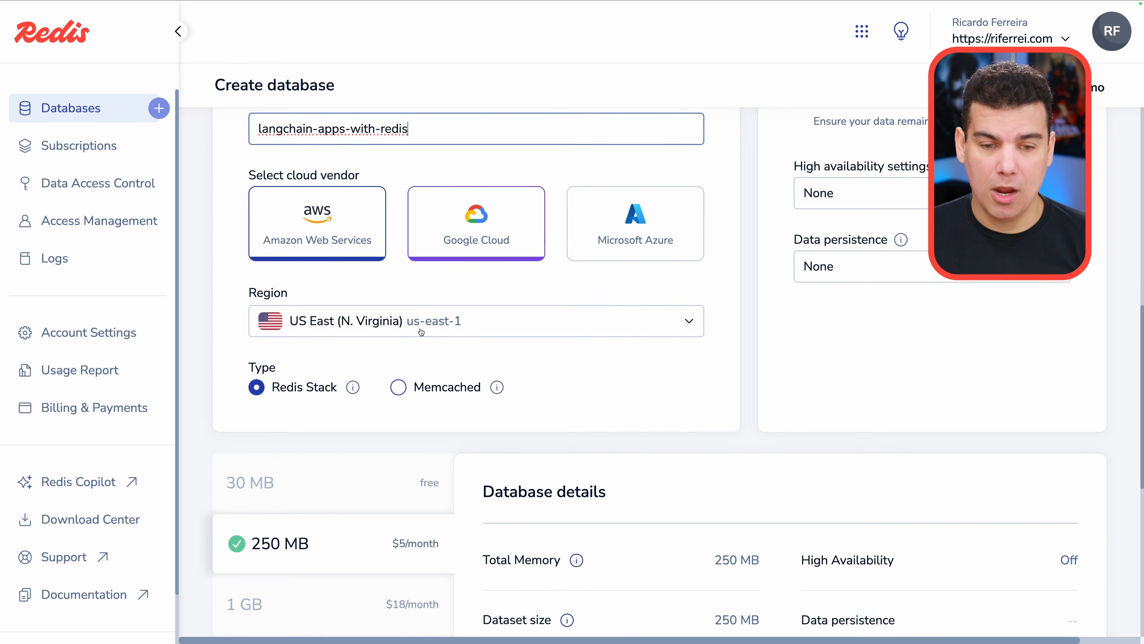
scroll(421, 332, down, 1)
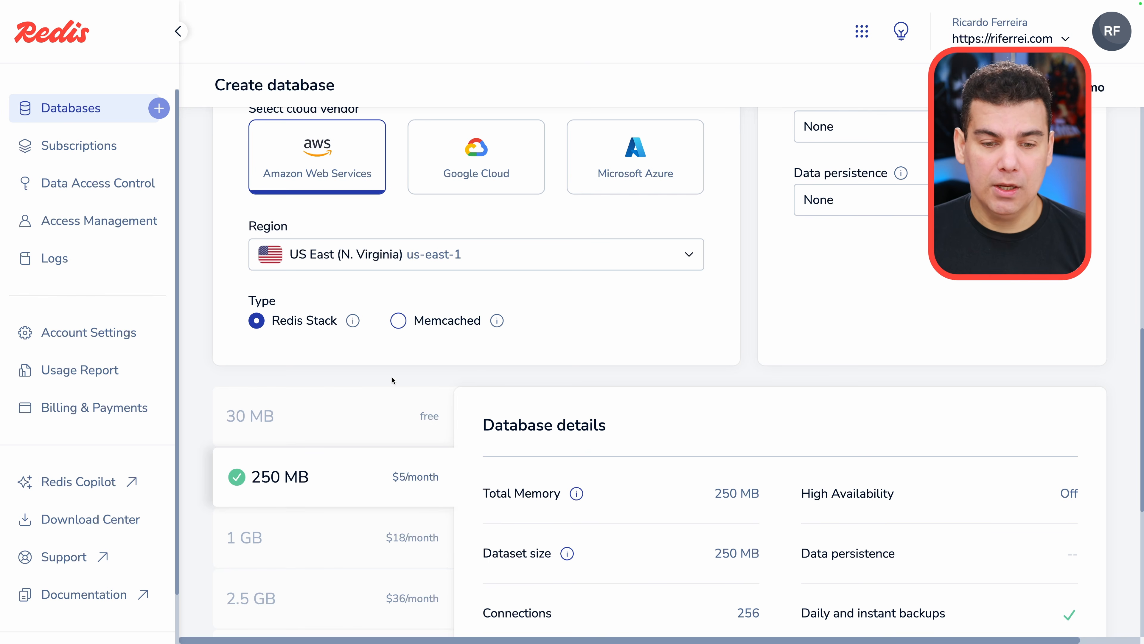
scroll(506, 406, down, 4)
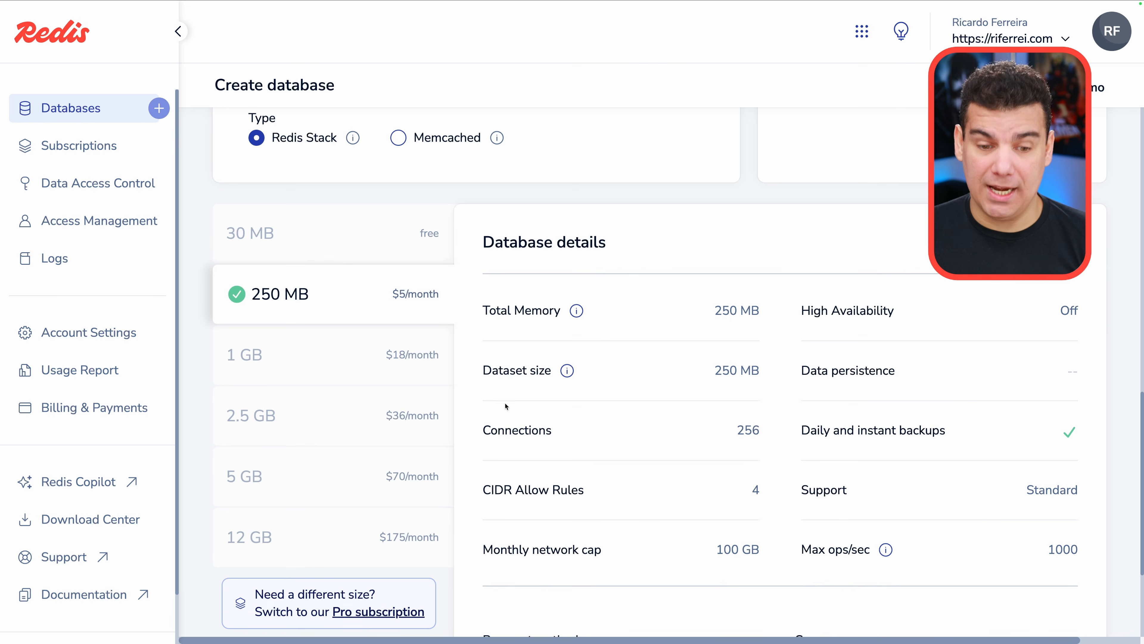
scroll(341, 233, down, 1)
scroll(341, 234, up, 1)
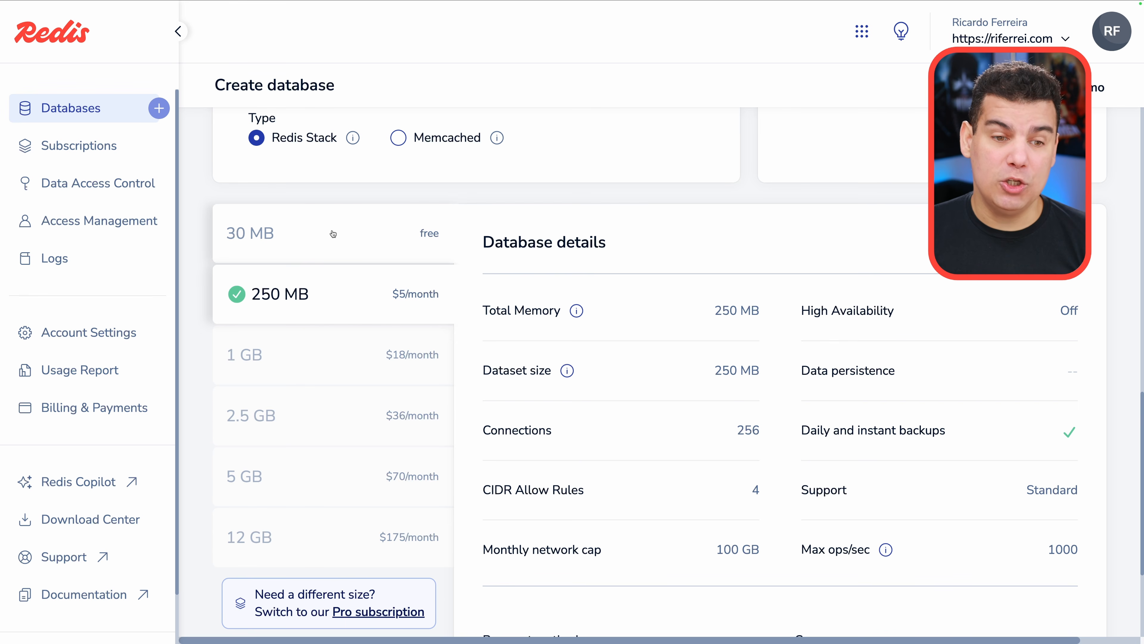
click(328, 235)
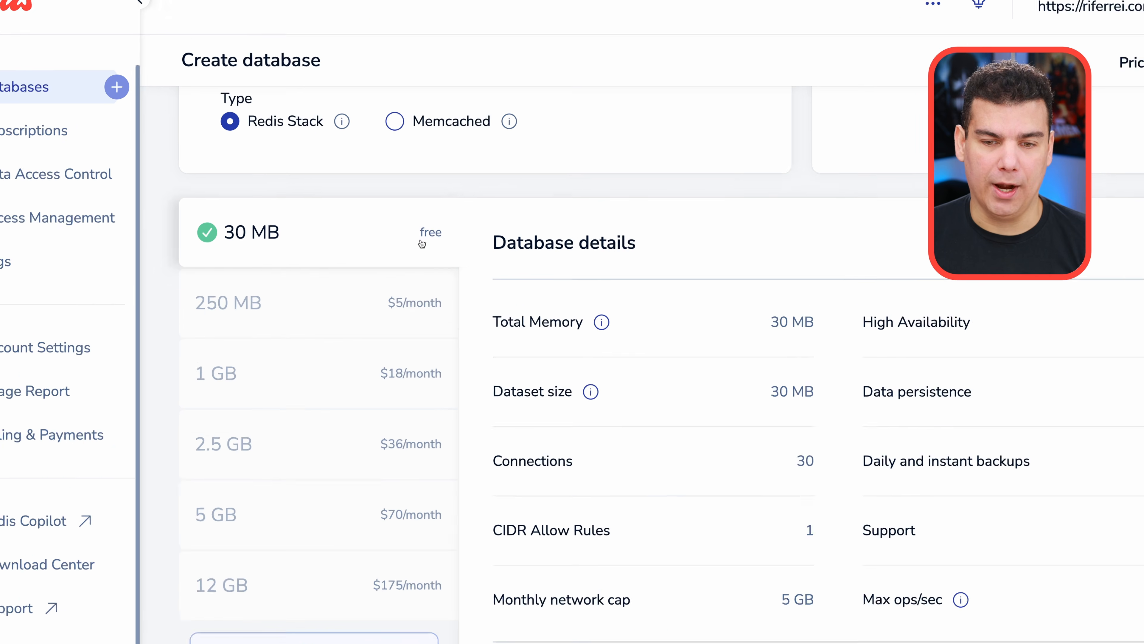
- Review the free plan's database details and create the database
scroll(625, 329, down, 1)
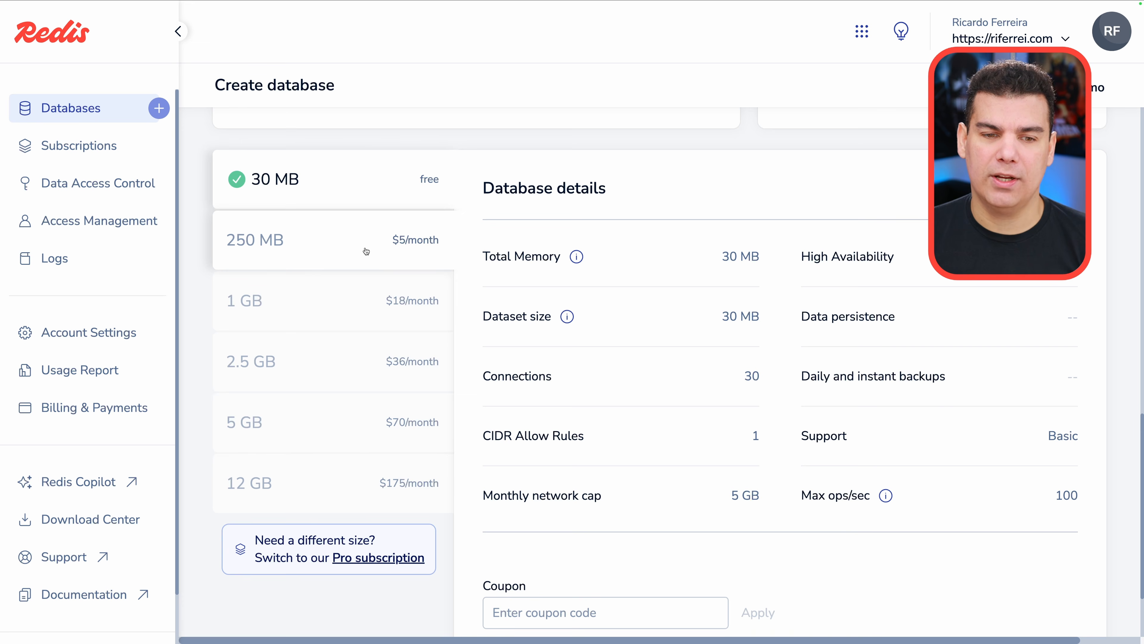
scroll(366, 251, up, 1)
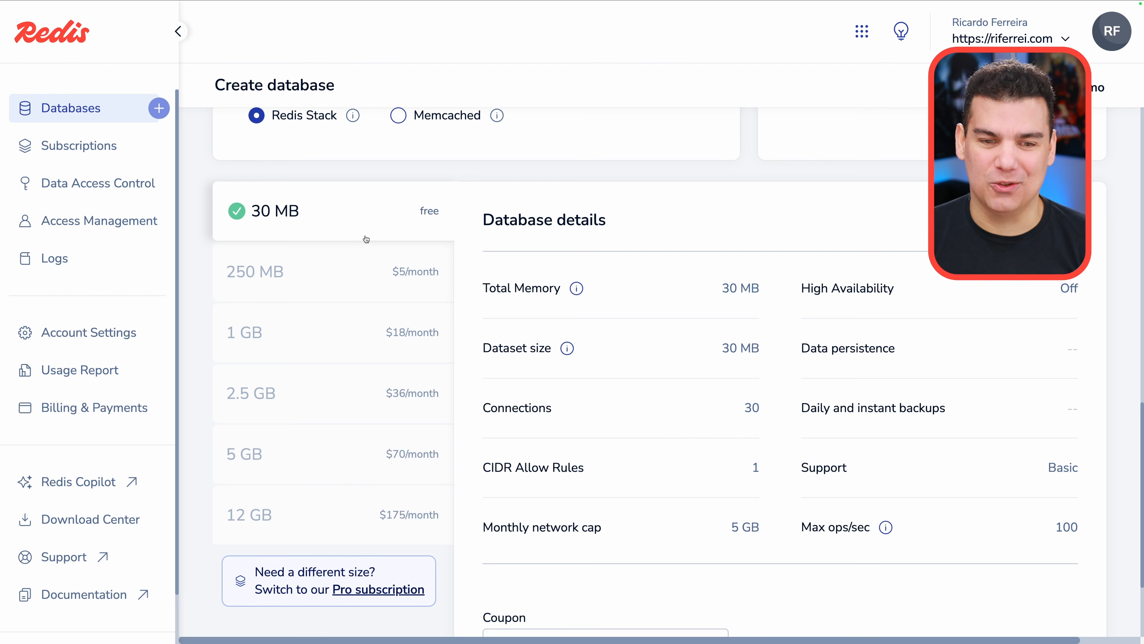
scroll(626, 247, down, 1)
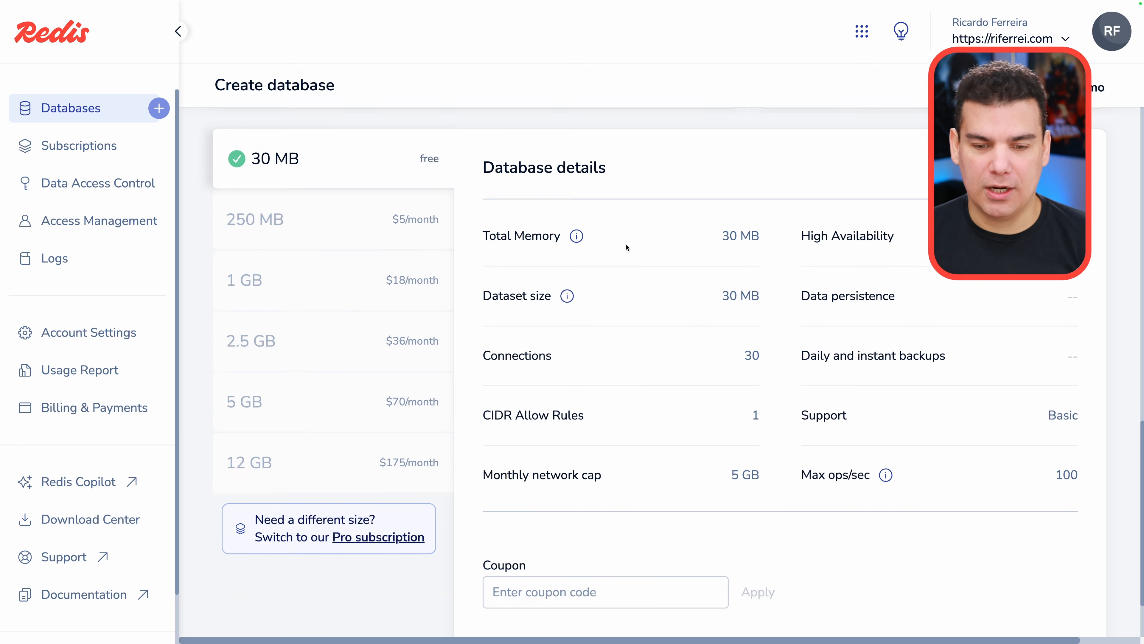
scroll(626, 248, down, 2)
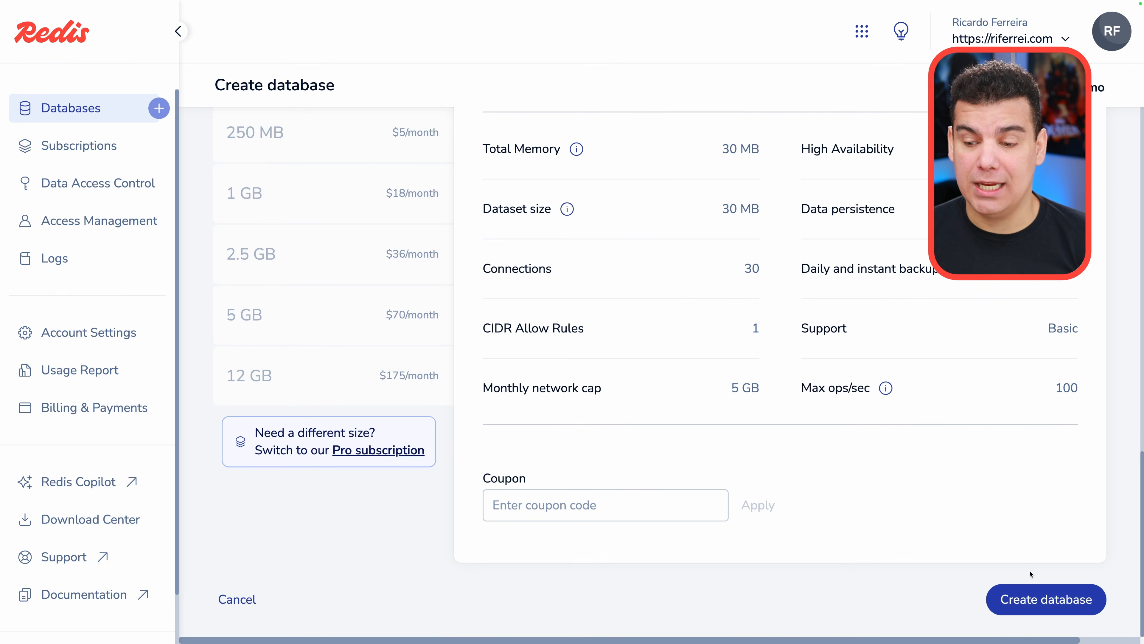
click(1040, 597)
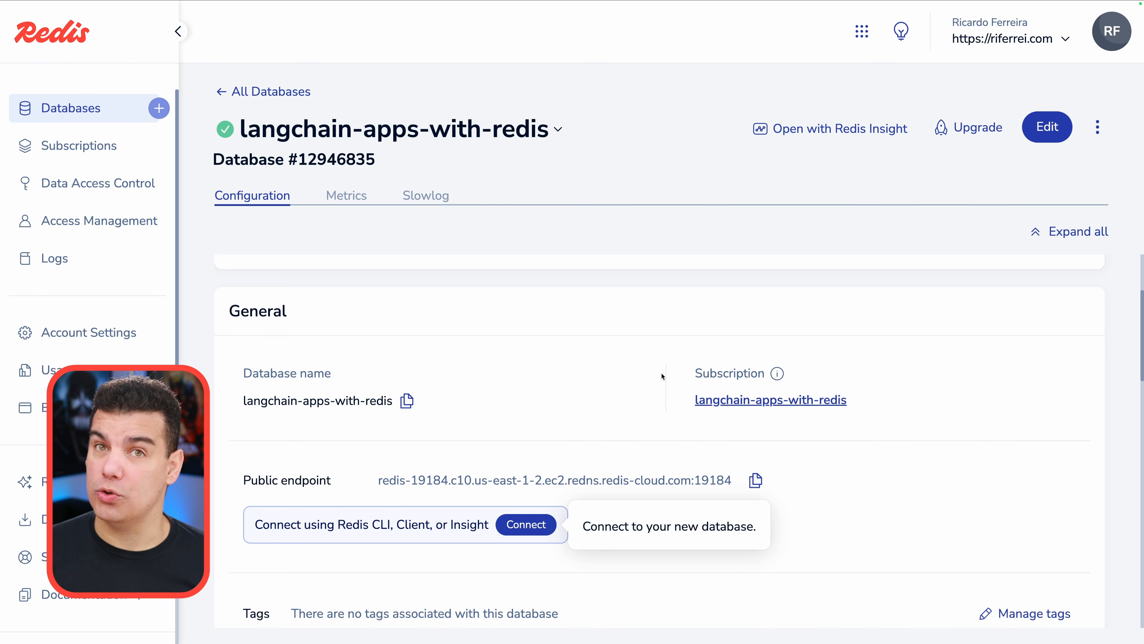
- Check the new database's public endpoint, look at the Redis Insight database list, and return to the Redis Cloud console
scroll(662, 376, down, 3)
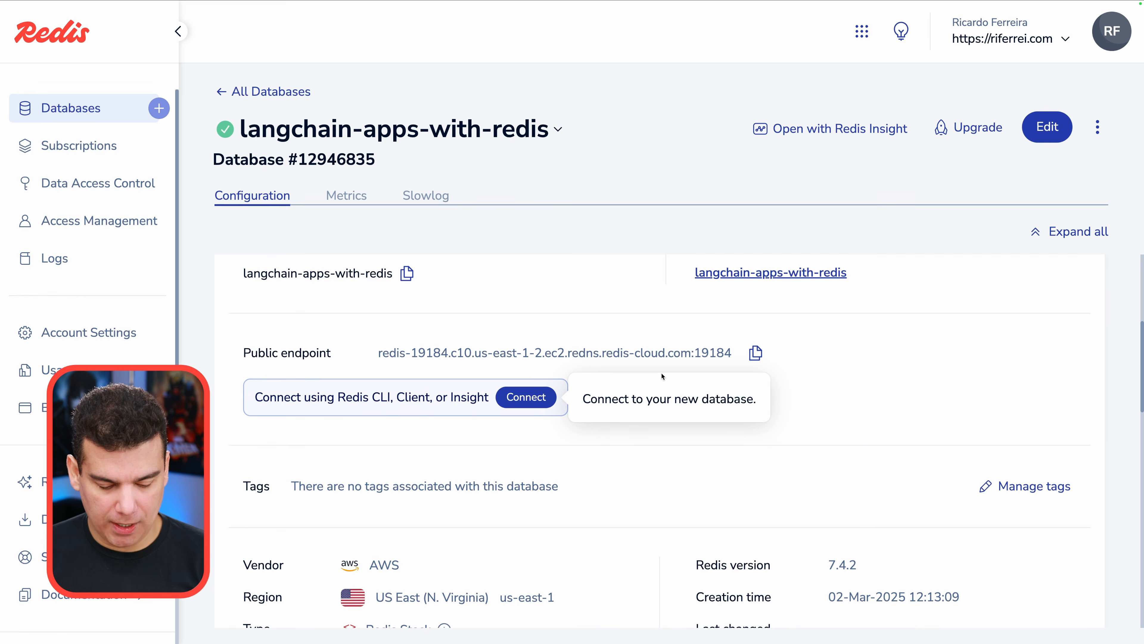
key(super+Tab)
key(super+Tab)
key(super+Tab)
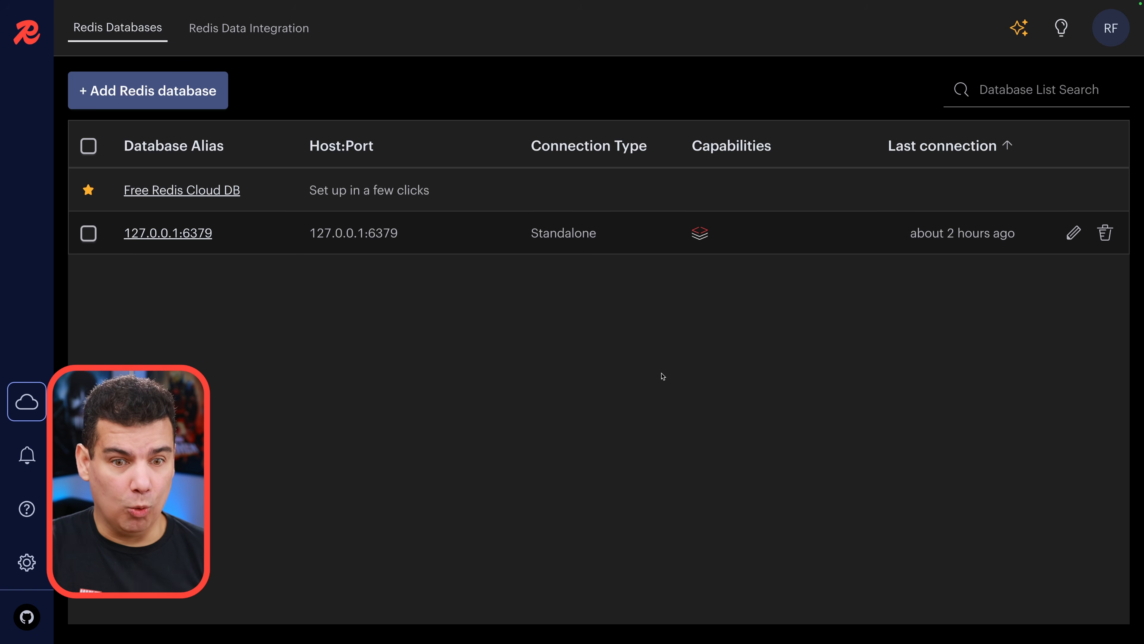
key(super+Tab)
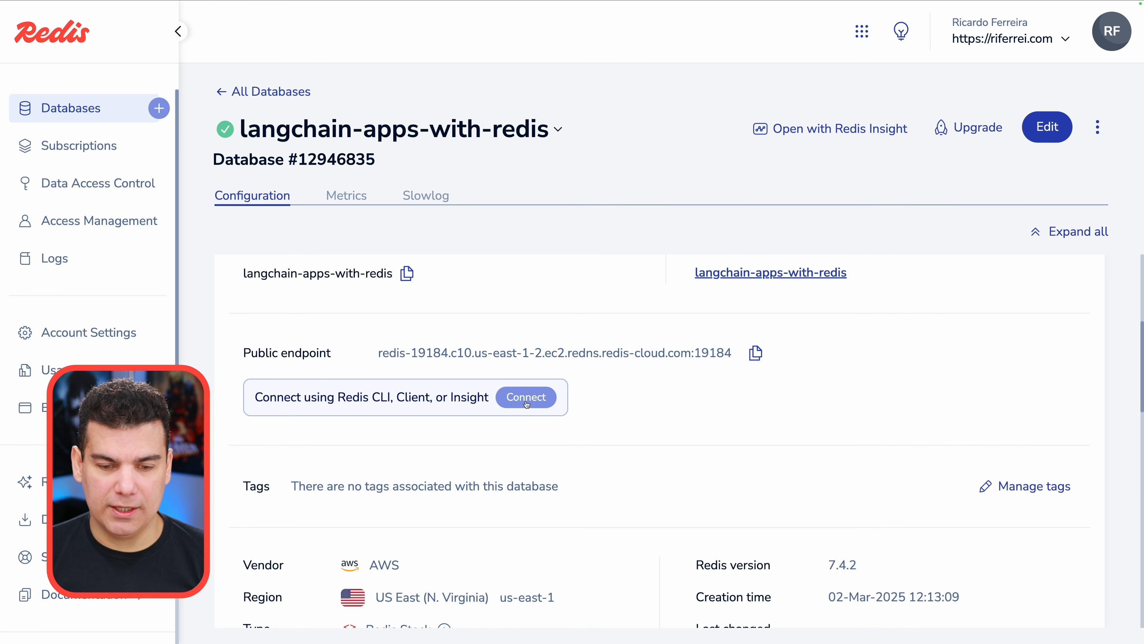
- Connect to the langchain-apps-with-redis database by opening it with Redis Insight, and dismiss the notification
click(525, 401)
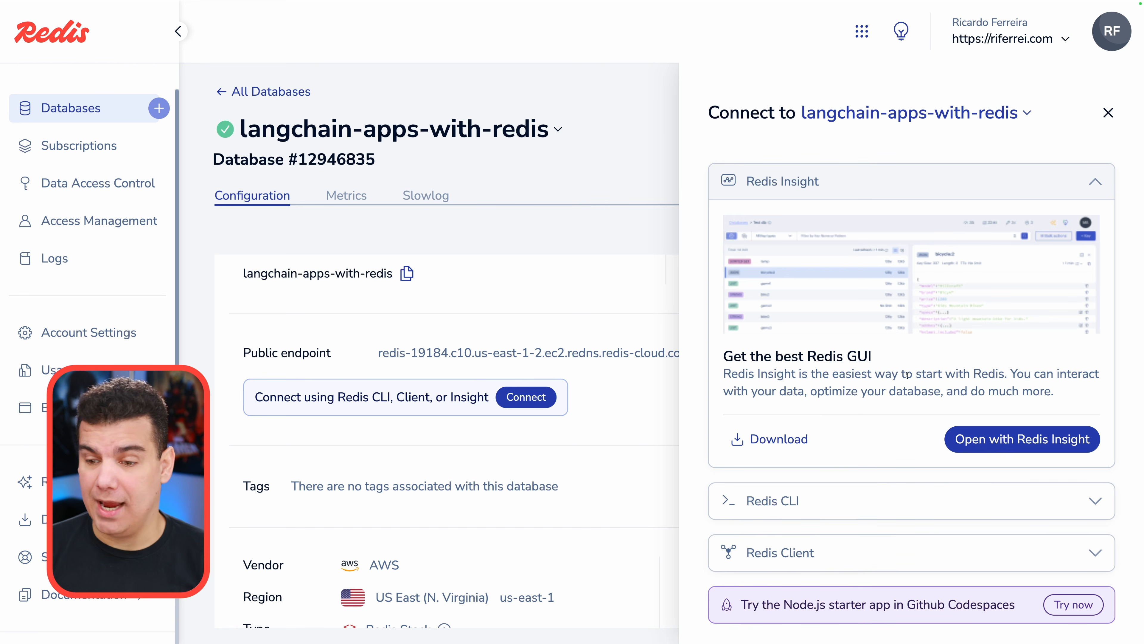
click(1019, 440)
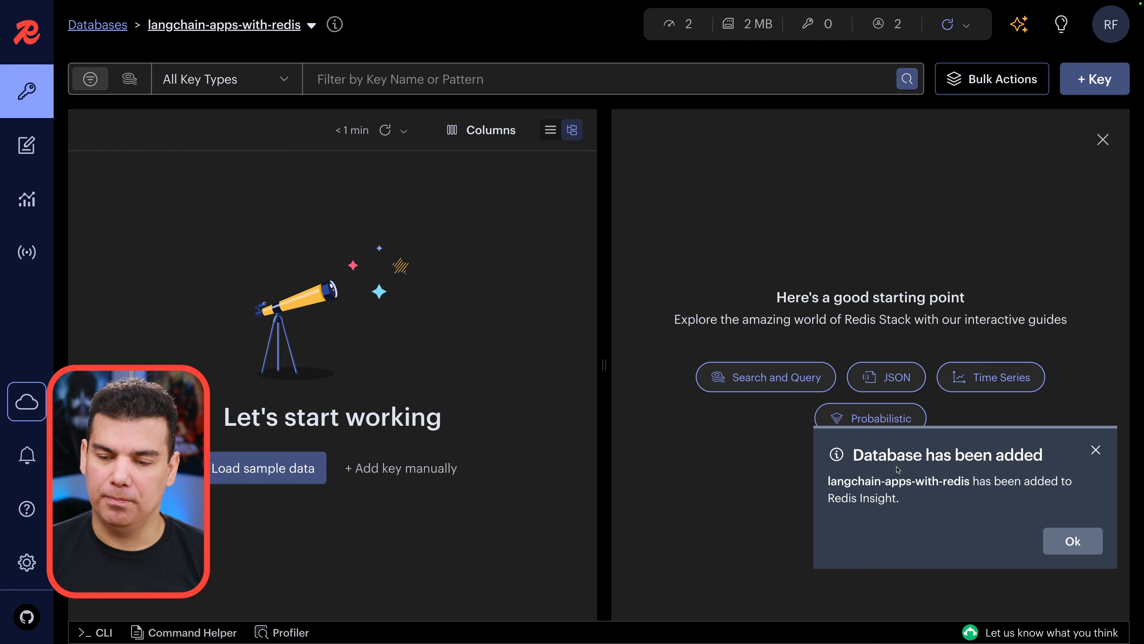
click(1061, 548)
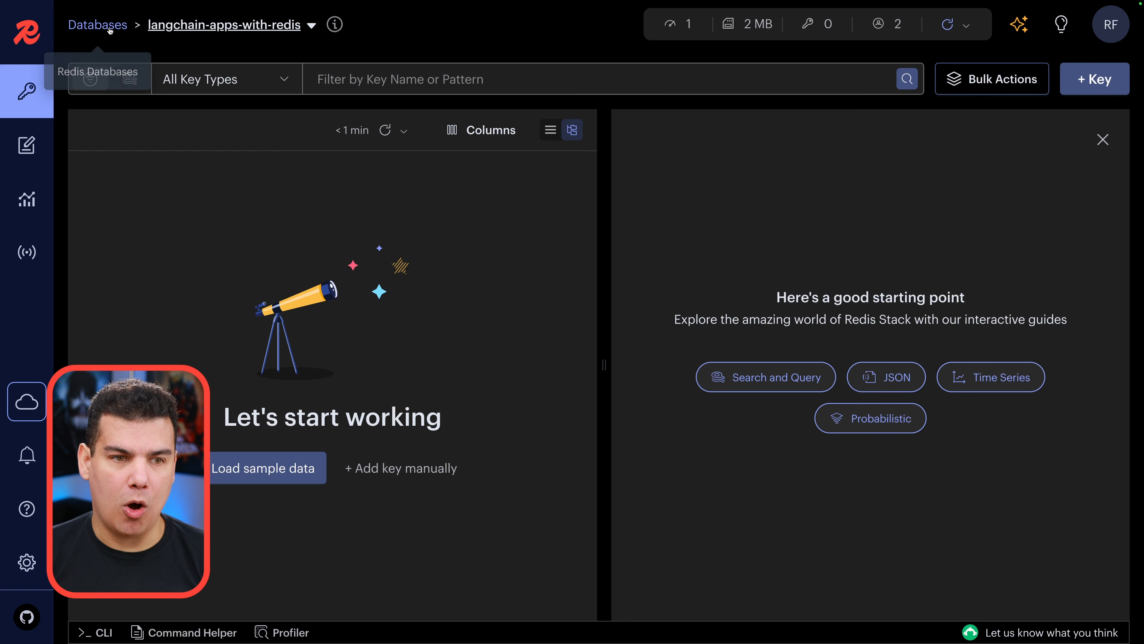
- Return to the Redis Insight database list and open langchain-apps-with-redis from it
click(103, 26)
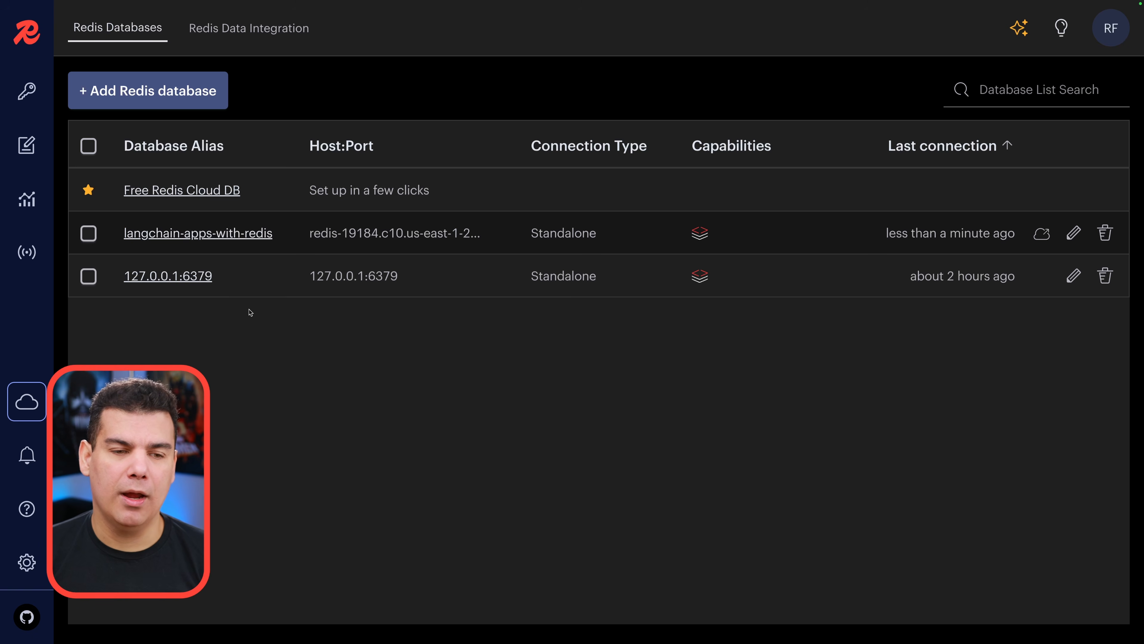
click(243, 243)
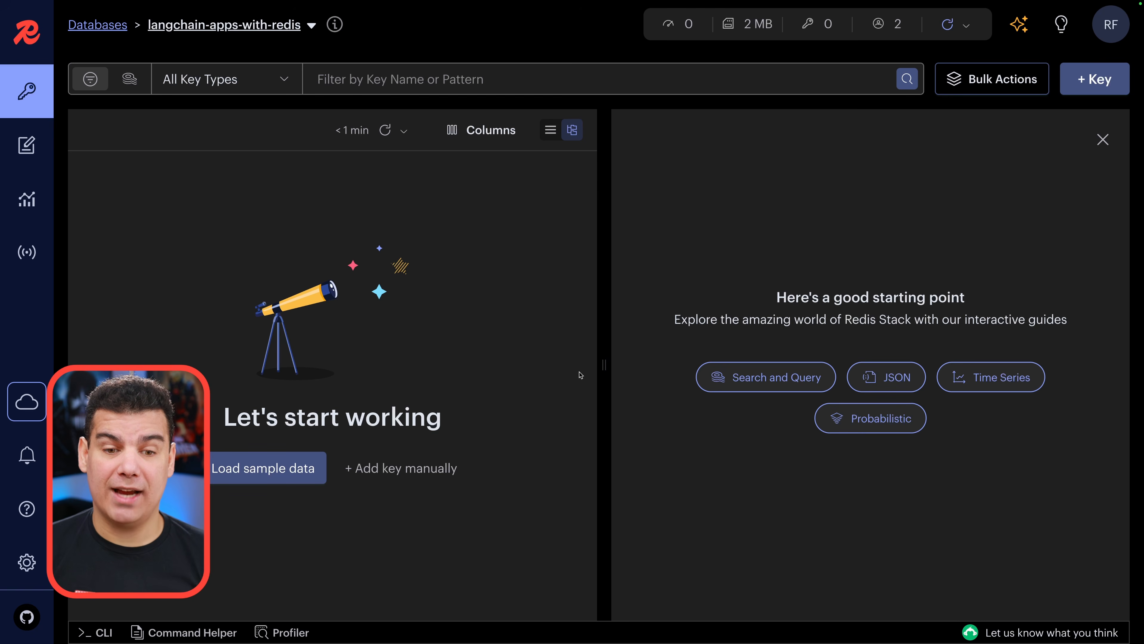